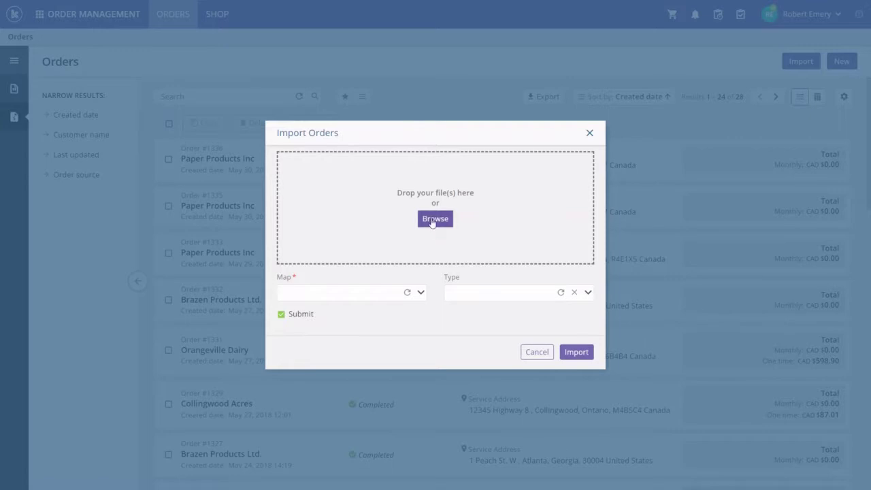
- Attach Jasper Wines.csv from the Sale orders folder as the file for the order import
left_click(431, 219)
left_click(142, 88)
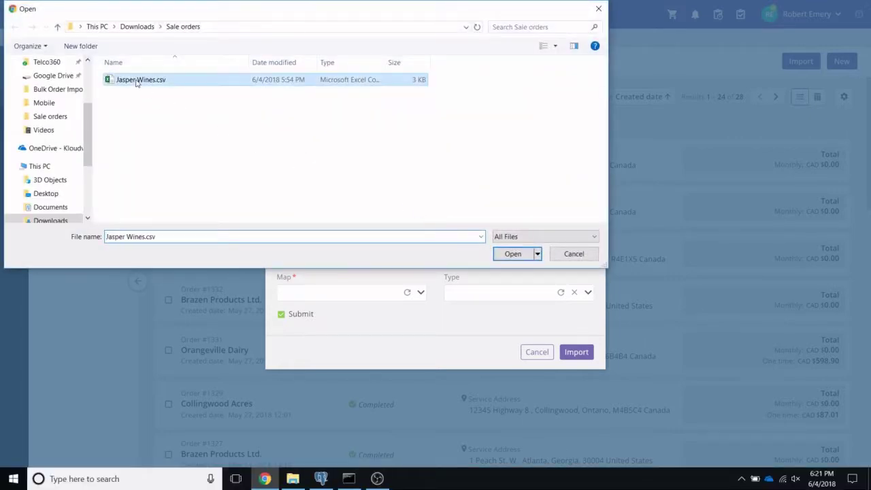
left_click(513, 255)
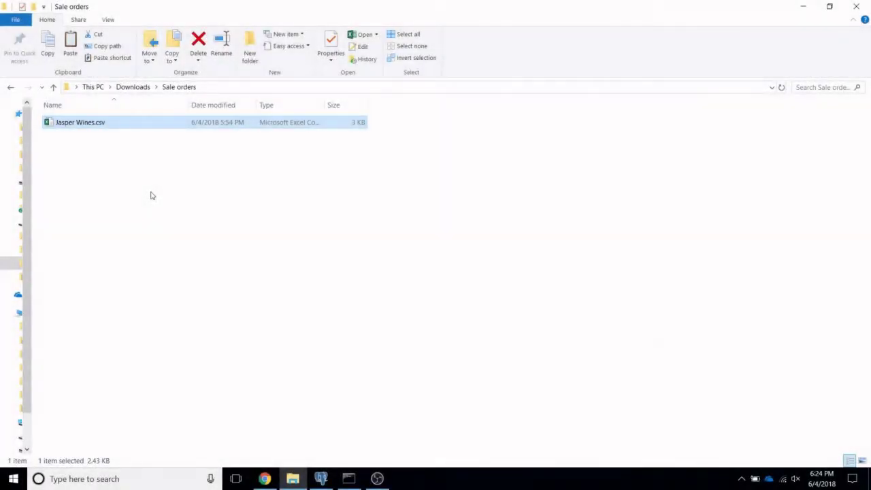
- Open Jasper Wines.csv from File Explorer in Notepad++ to view its contents
right_click(106, 125)
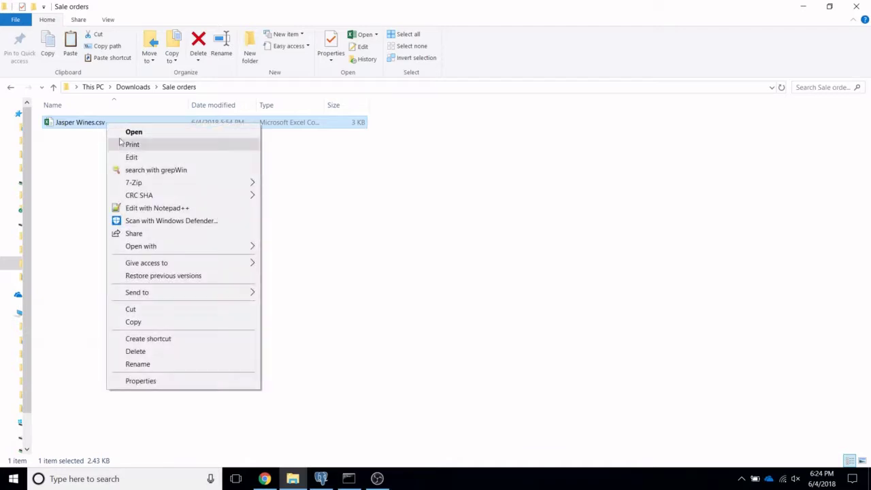
left_click(143, 207)
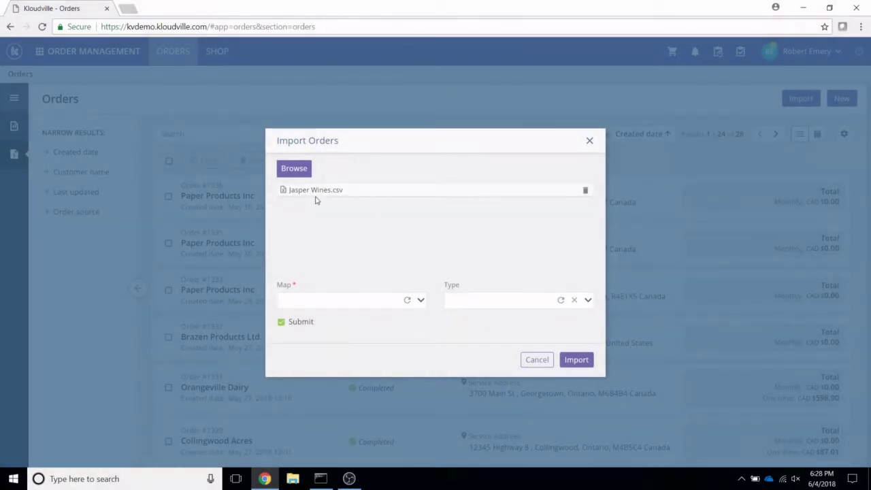
- Import the attached orders file with the CSV Import - B2B Wireless map and the Order type, and dismiss the completed import
left_click(420, 300)
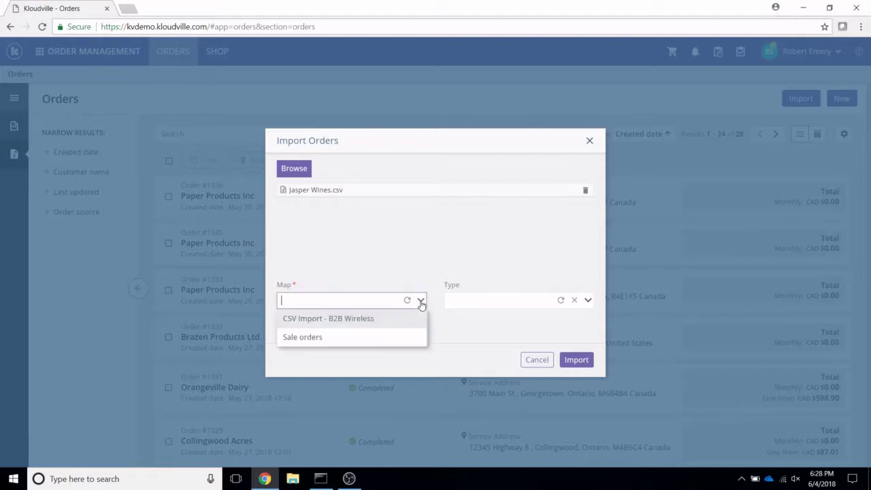
left_click(331, 319)
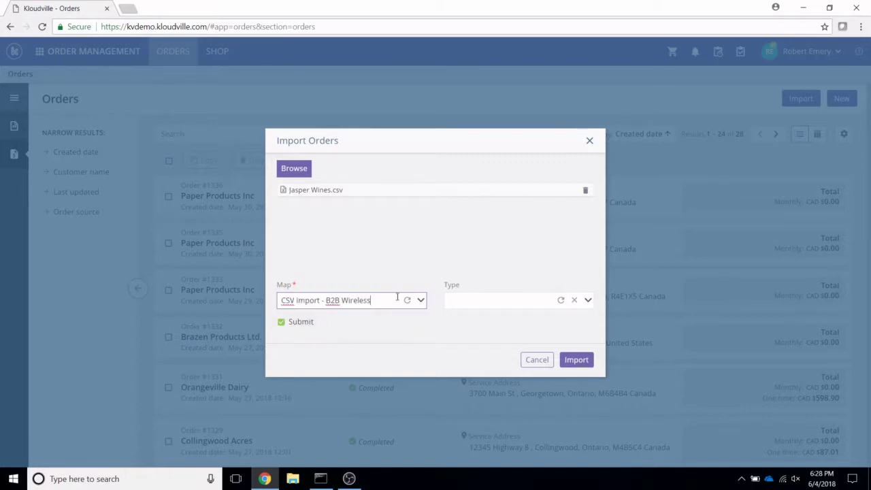
left_click(587, 300)
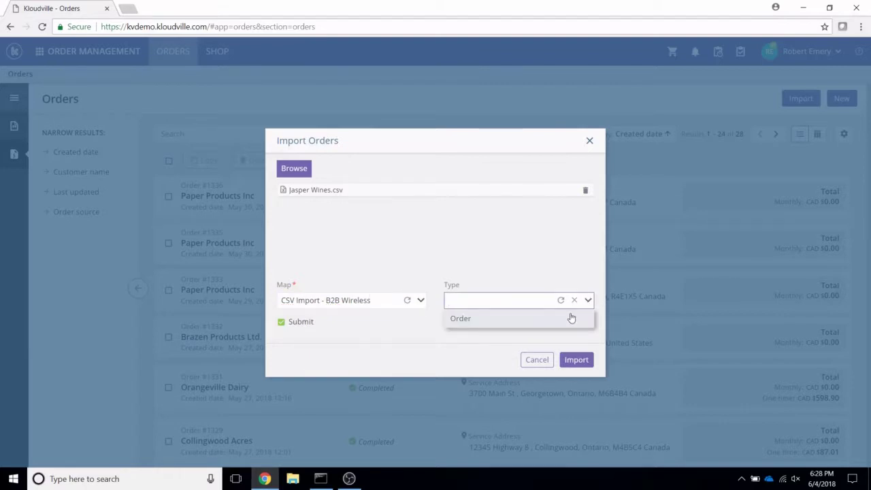
left_click(570, 318)
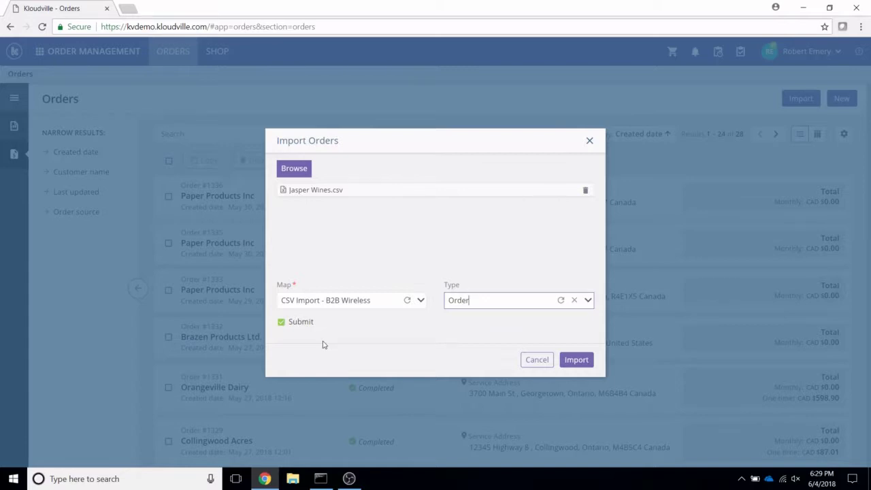
left_click(584, 364)
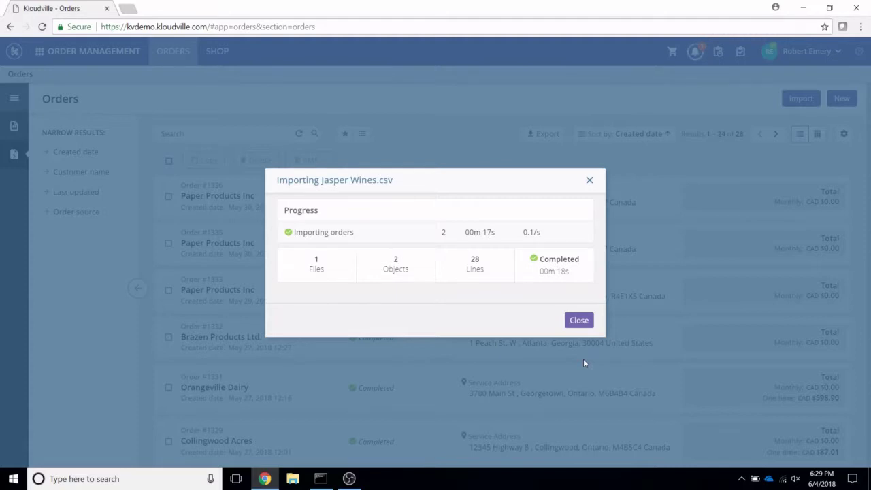
left_click(581, 321)
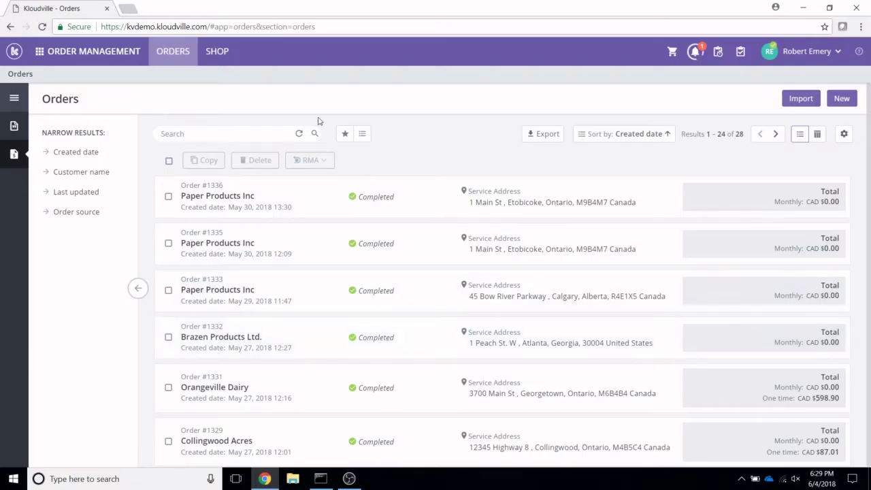
- Refresh the orders list and open the products and services of the second Jasper Wines order
left_click(300, 134)
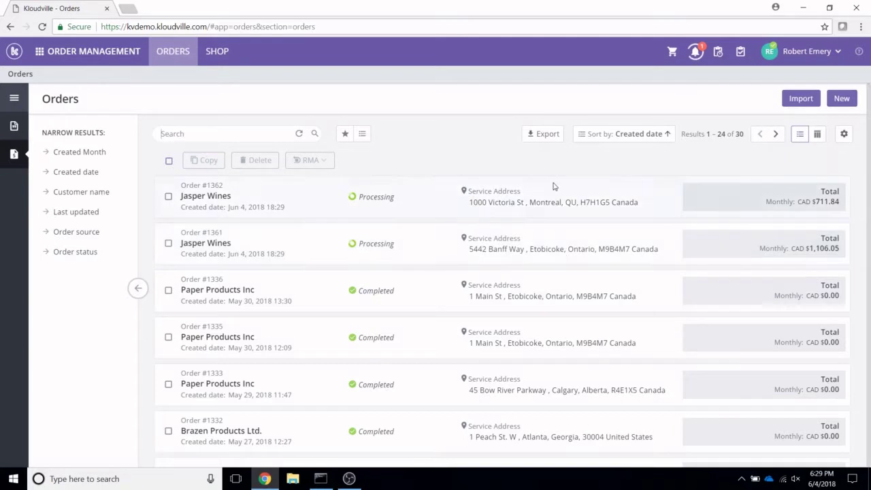
left_click(206, 236)
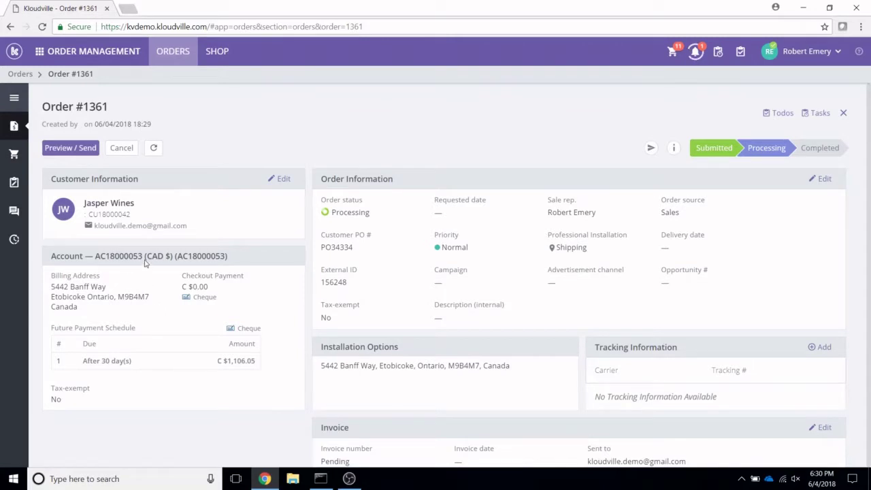
left_click(13, 155)
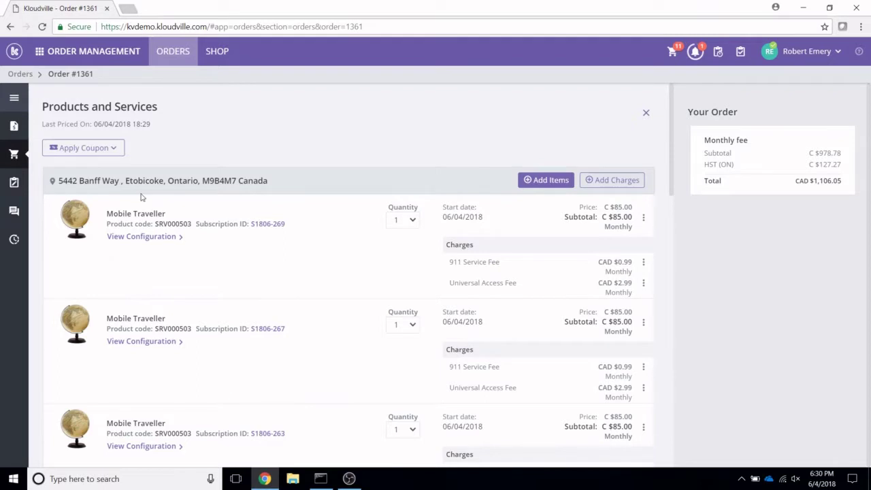
- Review the ordered items and highlight the first Mobile Traveller's product code and subscription ID
scroll(181, 195, "down", 5)
scroll(181, 194, "down", 3)
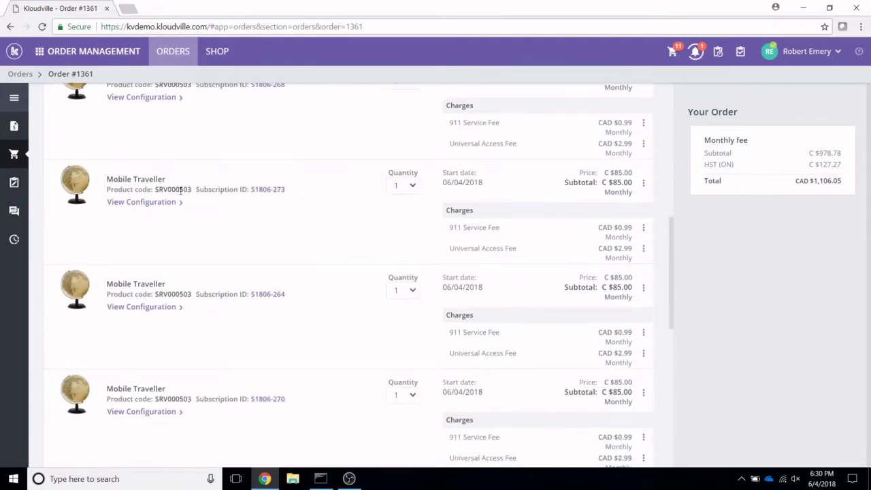
scroll(181, 191, "up", 8)
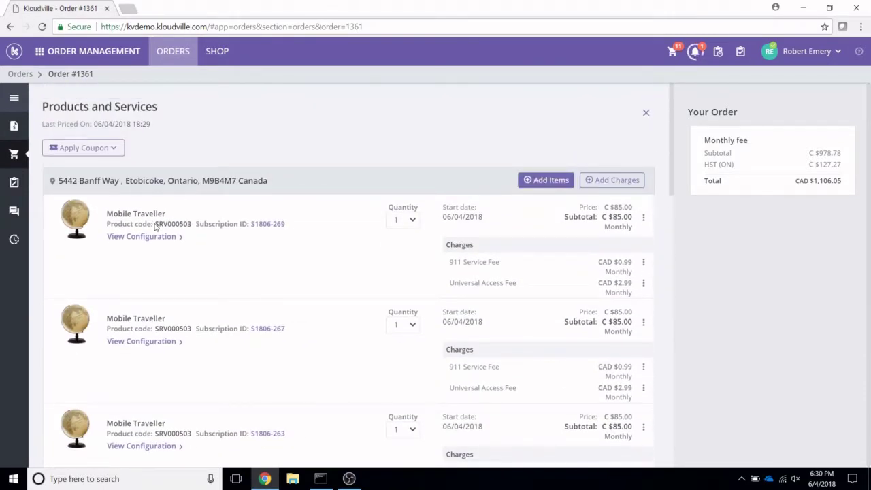
left_click_drag(155, 225, 193, 226)
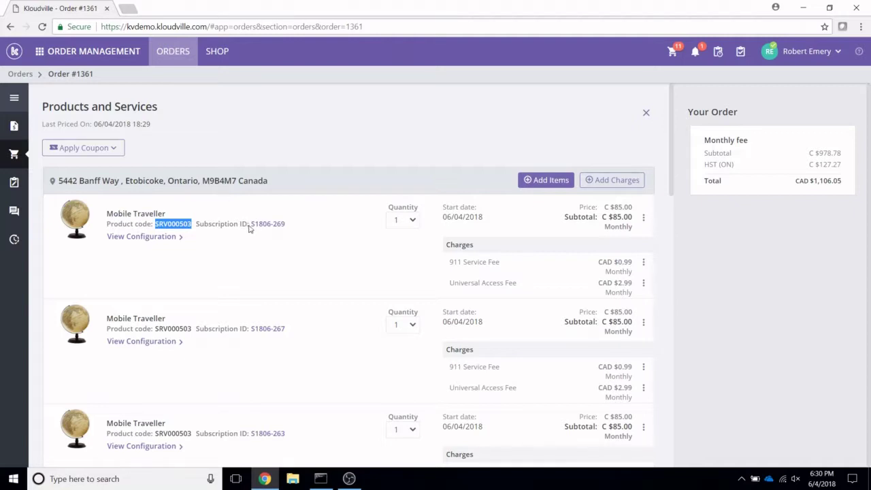
left_click_drag(249, 228, 285, 231)
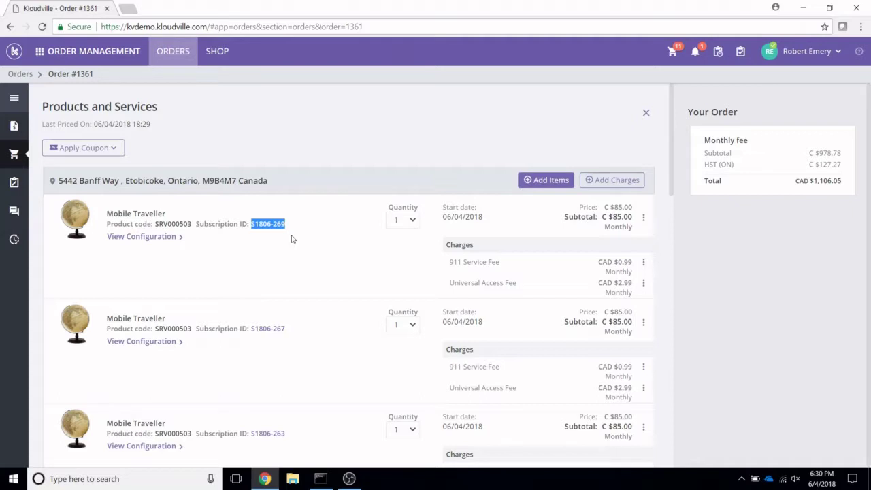
- Expand the configuration details of the first two Mobile Traveller items to compare their device and subscriber data
left_click(117, 238)
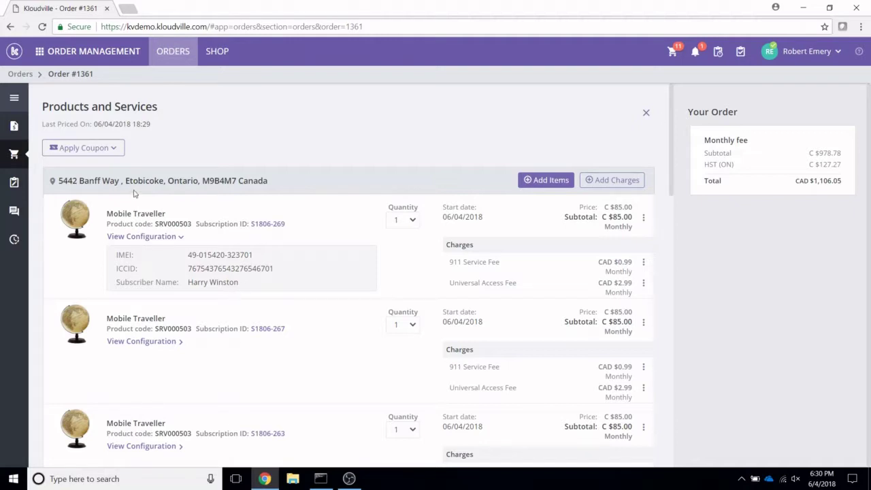
scroll(173, 218, "down", 3)
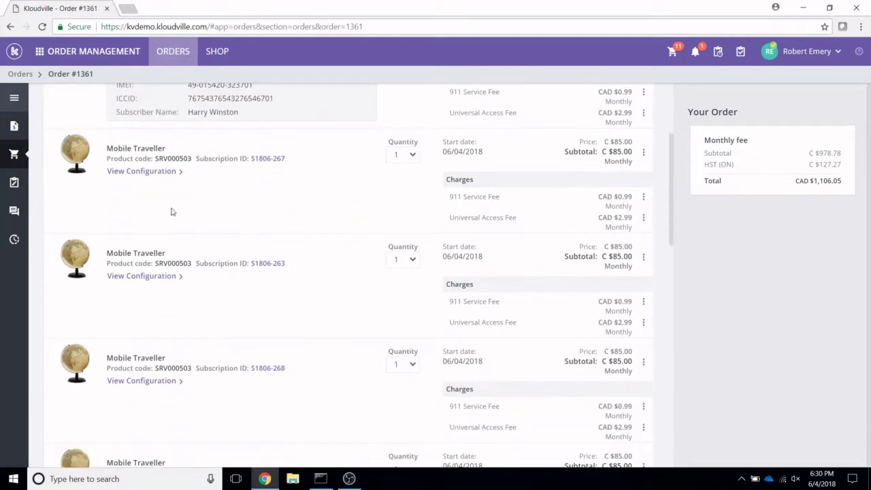
left_click(162, 173)
scroll(162, 176, "up", 2)
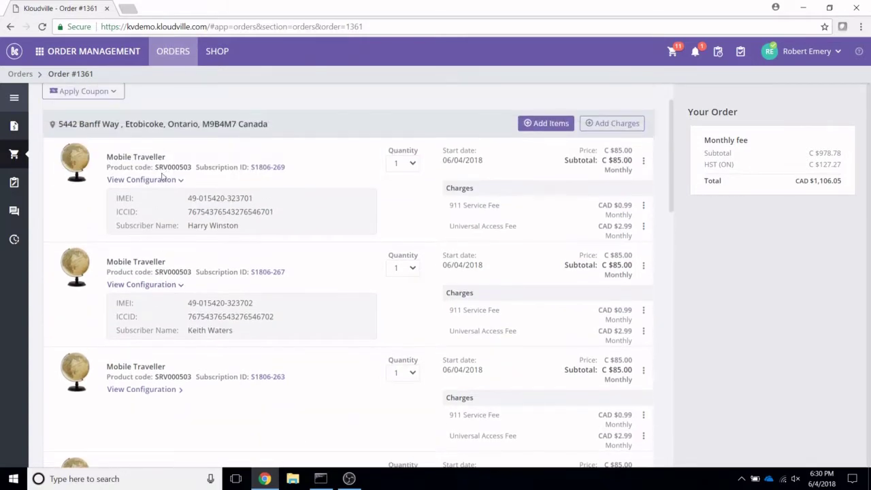
scroll(334, 297, "up", 1)
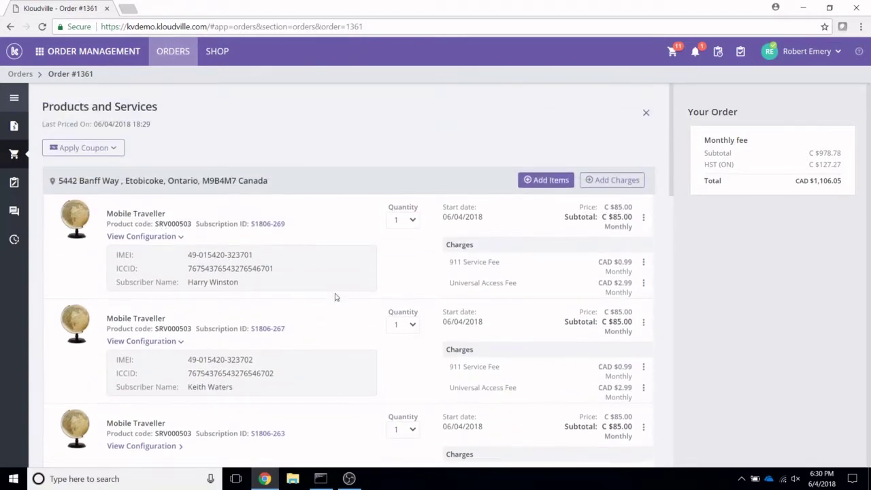
- Go to the subscriptions list and view the status history of the first Jasper Wines Mobile Traveller subscription
left_click(87, 53)
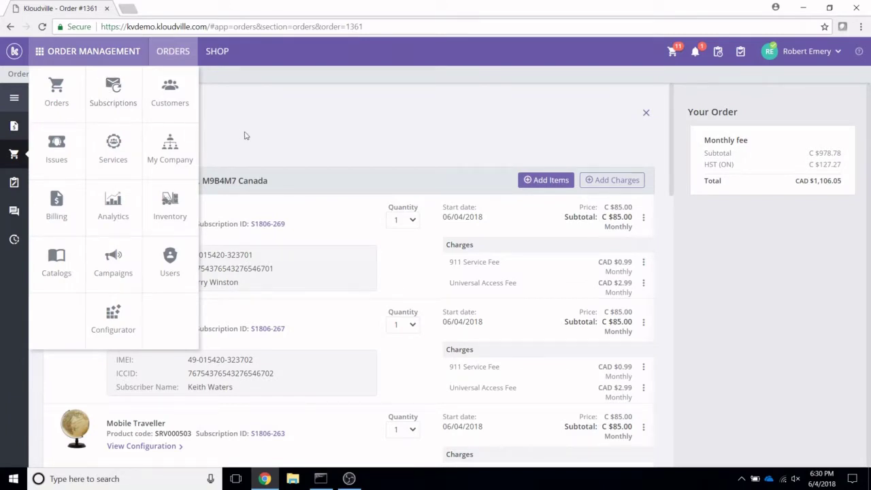
left_click(13, 125)
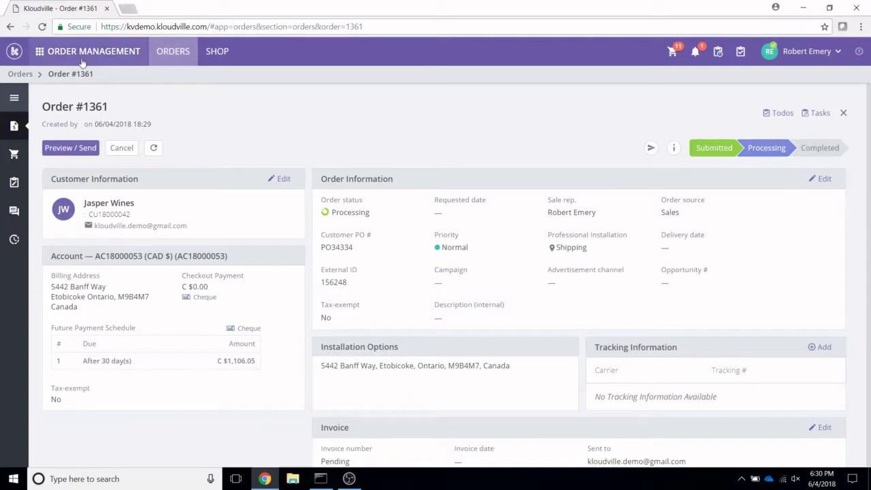
mouse_move(82, 57)
left_click(117, 94)
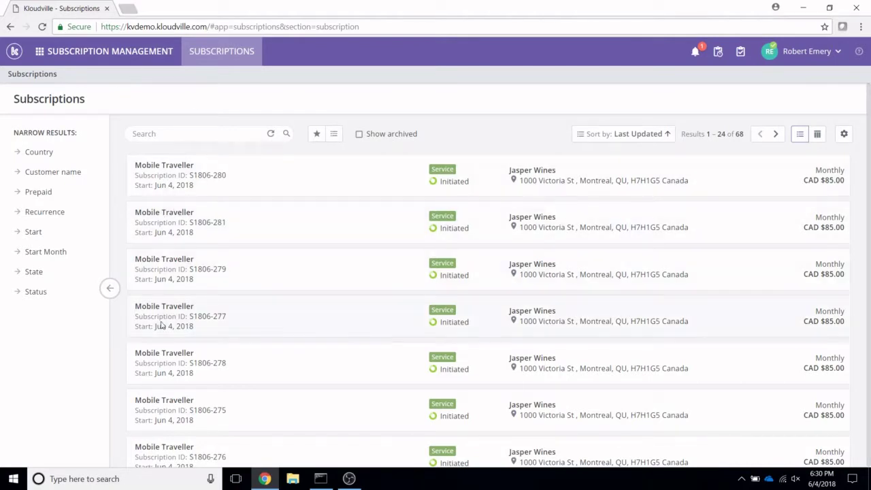
scroll(162, 333, "down", 5)
scroll(163, 343, "up", 5)
left_click(151, 166)
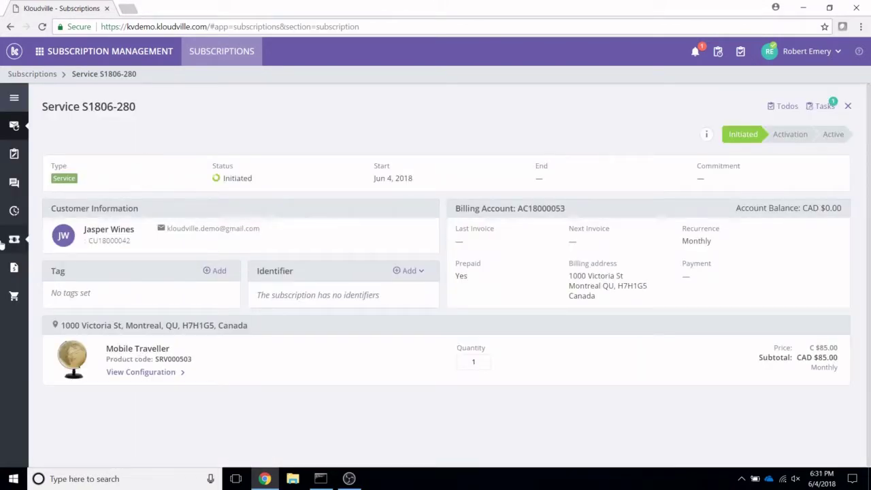
left_click(13, 212)
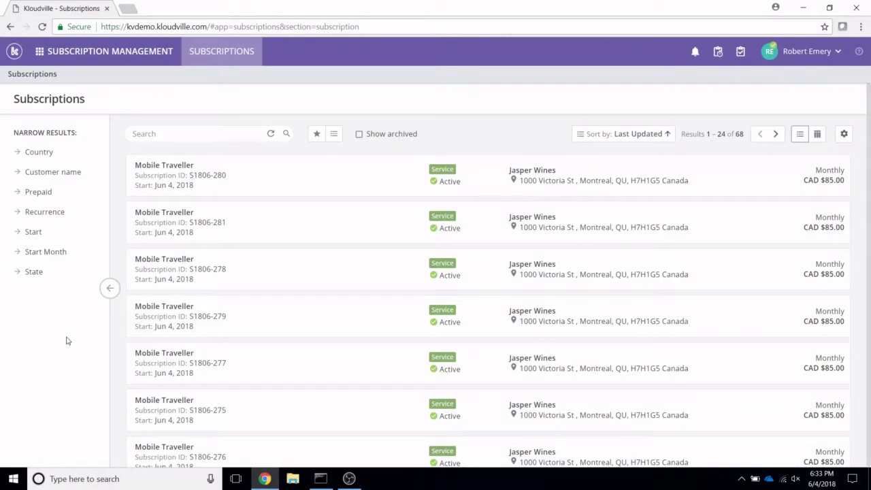
- Reopen the first Mobile Traveller subscription, check its activation progress in the status history, and return to the subscriptions list
left_click(163, 171)
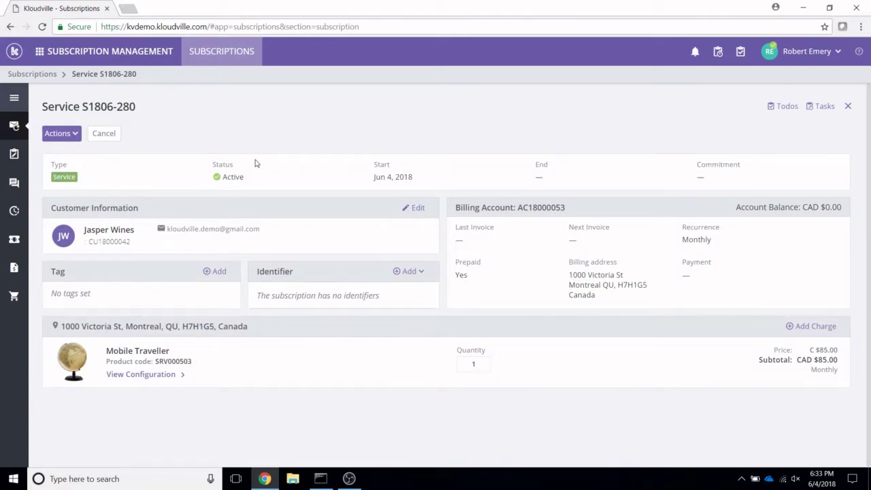
left_click(15, 213)
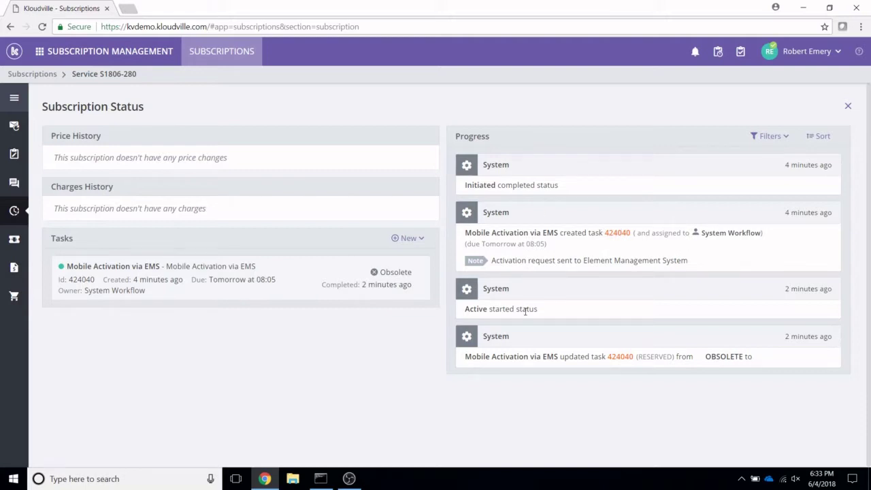
left_click(38, 75)
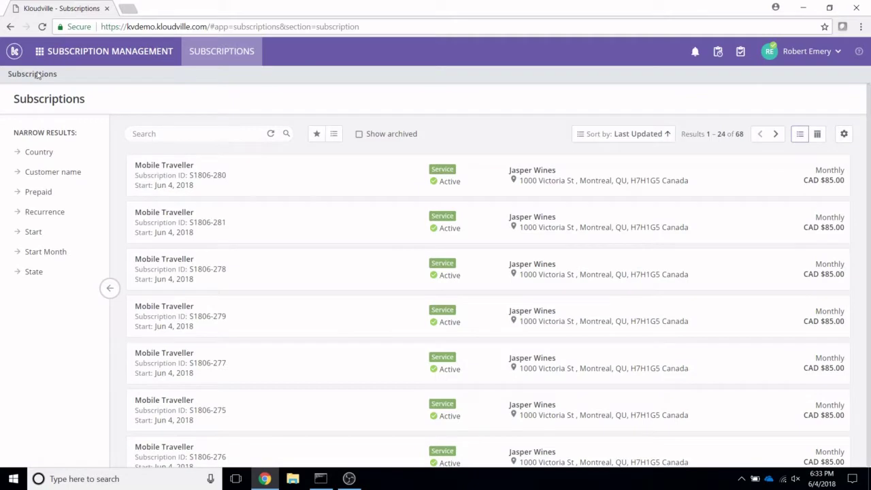
- Open the first Mobile Traveller subscription and look at the actions available for it
left_click(144, 168)
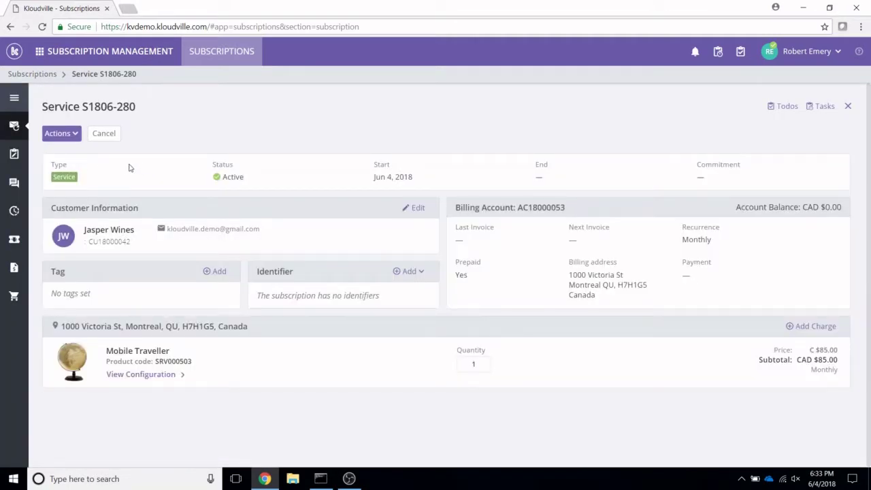
left_click(70, 136)
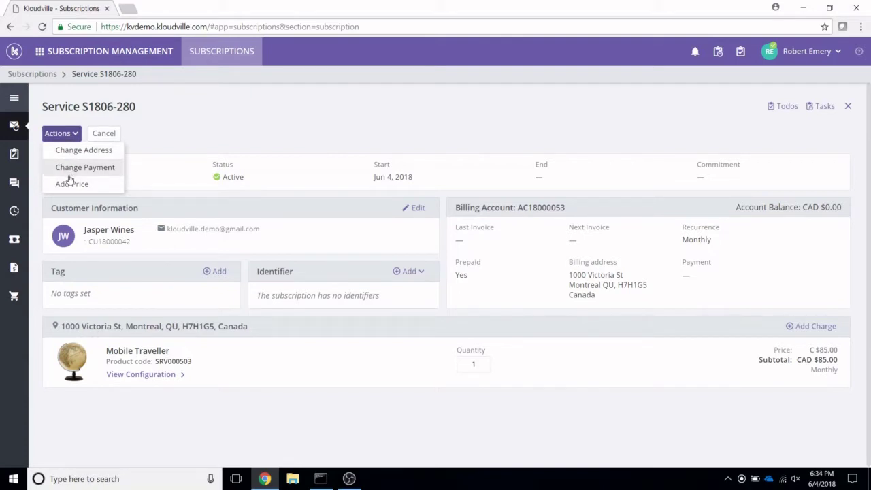
left_click(248, 126)
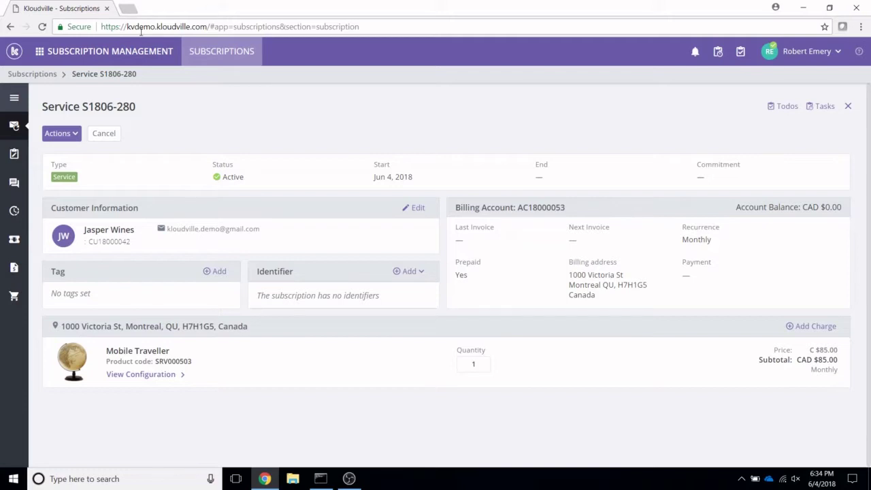
- Go to the Configurator's import history and show the details of the Jasper Wines.csv import
left_click(131, 53)
left_click(118, 320)
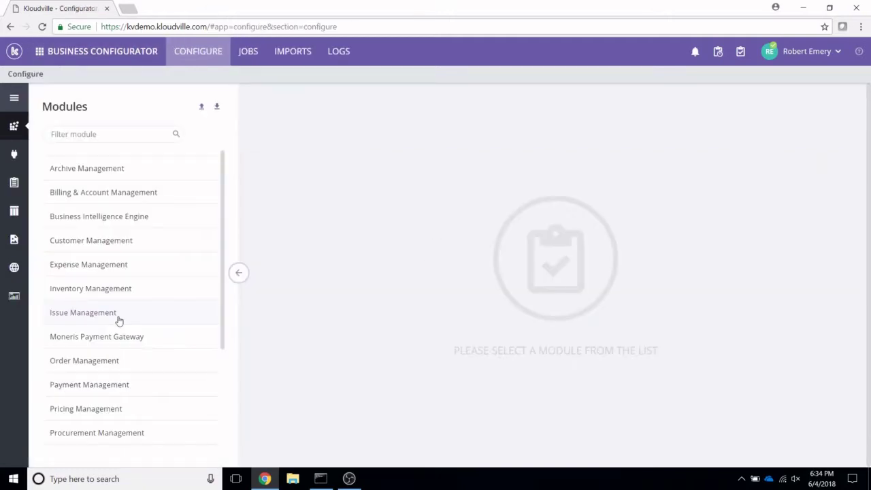
left_click(288, 53)
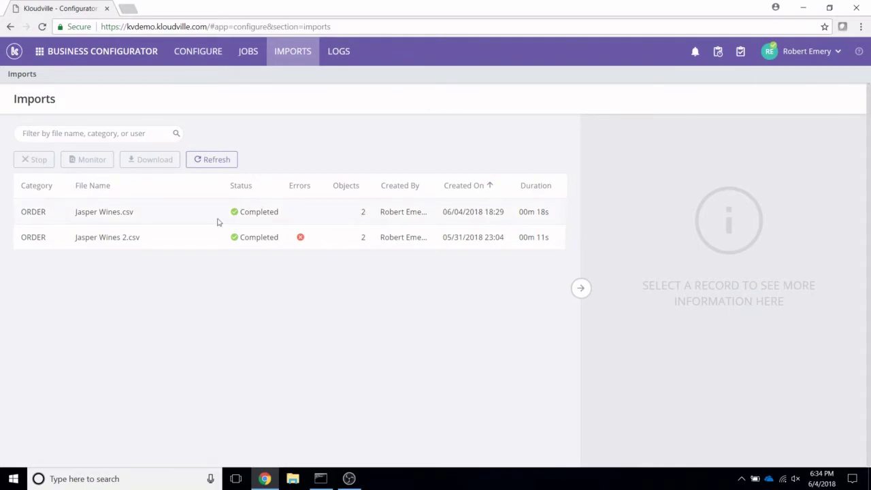
left_click(95, 212)
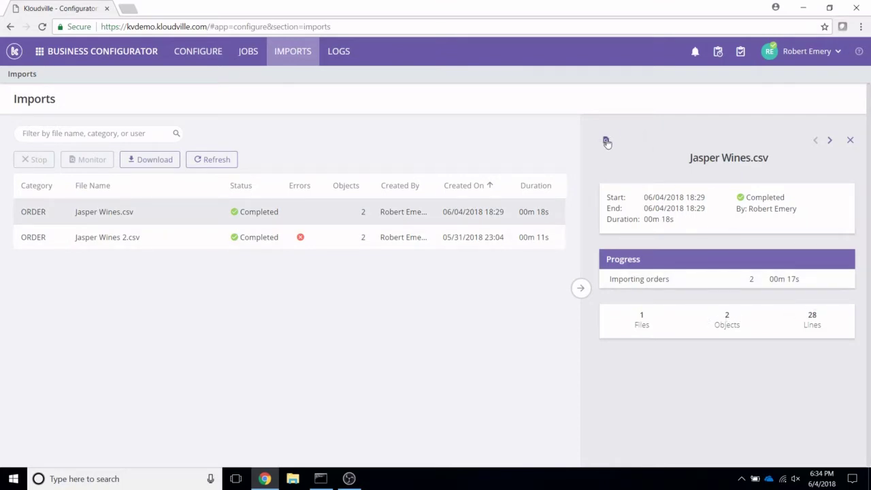
- Check the import log messages of Jasper Wines.csv and return to the imports list
left_click(606, 140)
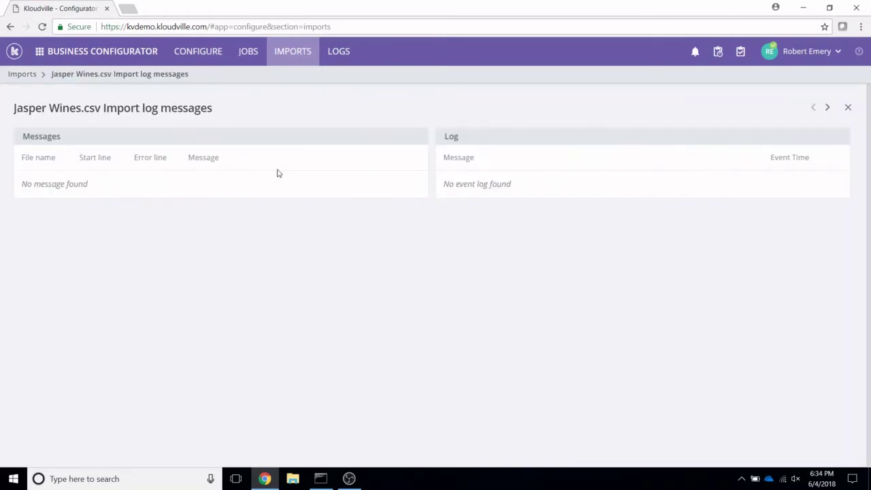
left_click(22, 75)
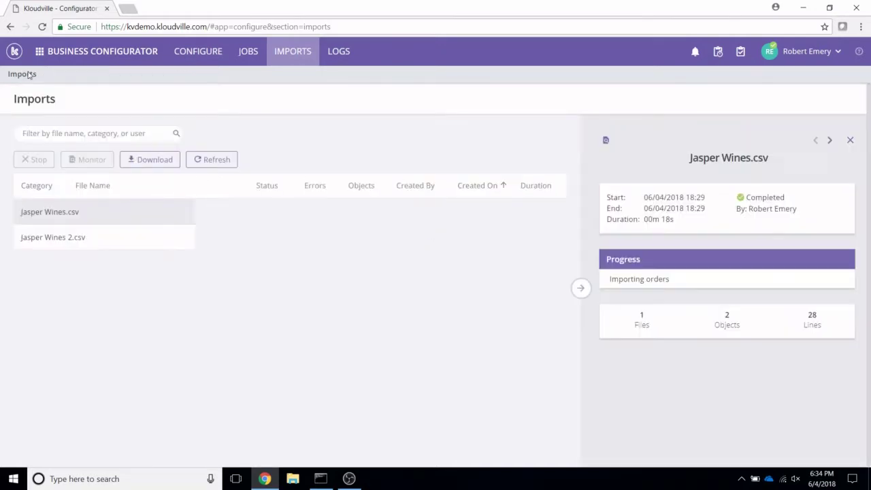
- Examine the import log messages of Jasper Wines 2.csv, highlight the product code in the ORD_ERR_0003 message, and return to the imports list
left_click(92, 240)
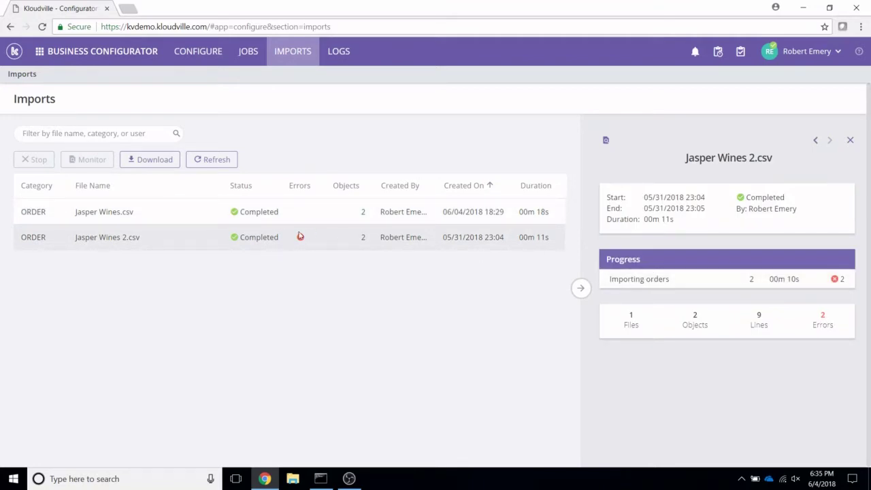
left_click(606, 140)
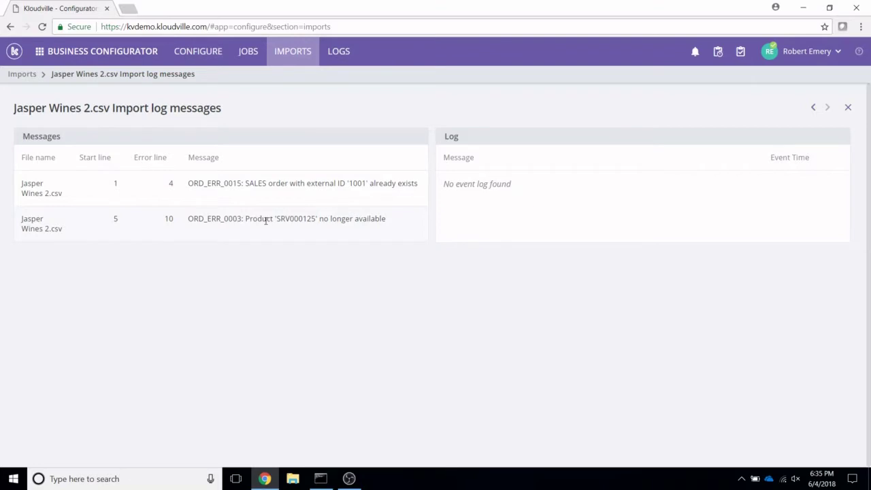
left_click_drag(277, 219, 316, 218)
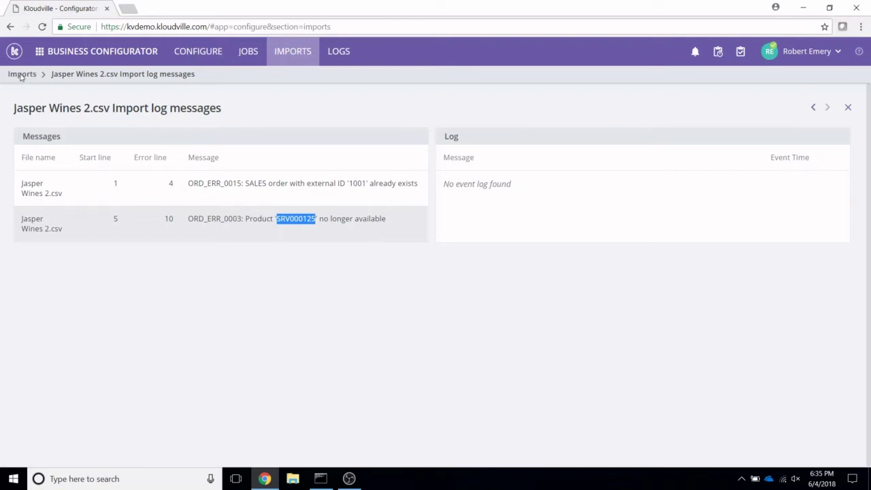
left_click(22, 75)
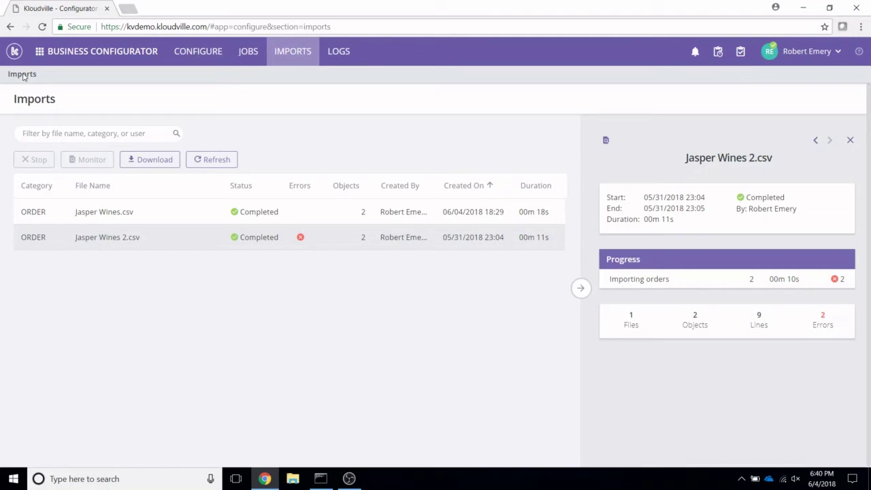